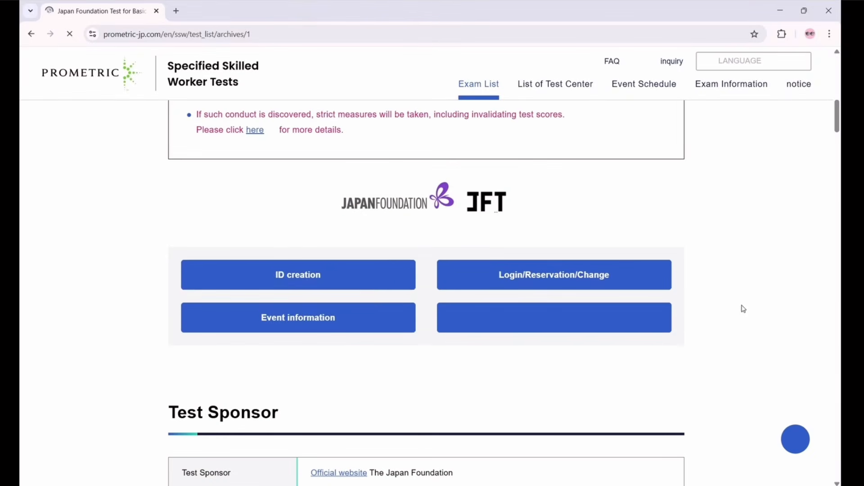
Open the JFT-Basic Prometric ID creation page in a new tab, dismissing the translation notice
{"action": "left_click", "coordinate": [293, 280]}
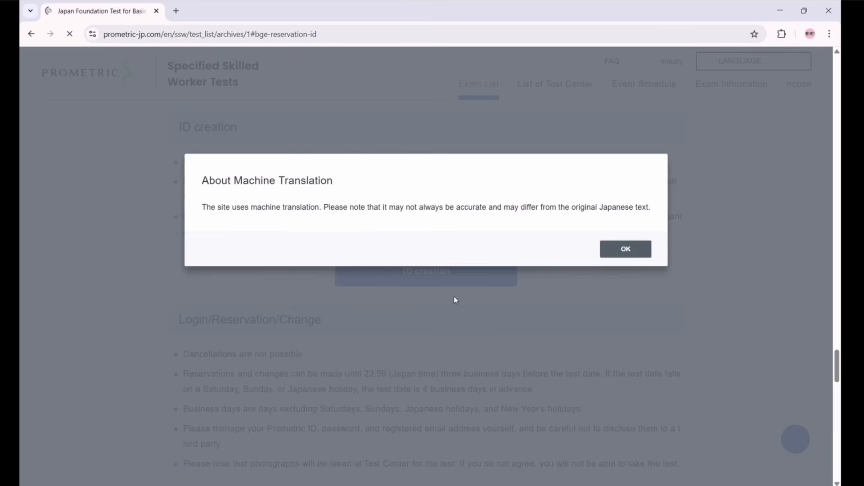
{"action": "left_click", "coordinate": [624, 254]}
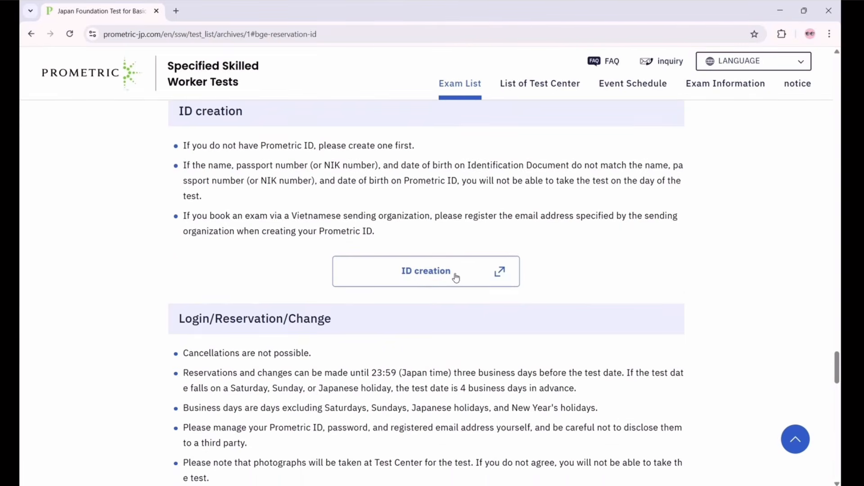
{"action": "left_click", "coordinate": [431, 274]}
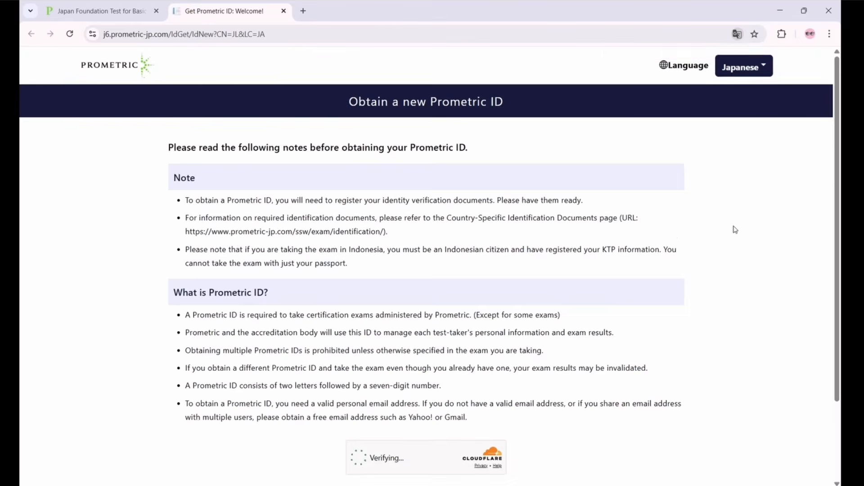
Pass the Cloudflare human verification and continue past the notes
{"action": "scroll", "coordinate": [715, 259], "scroll_direction": "down", "scroll_amount": 2}
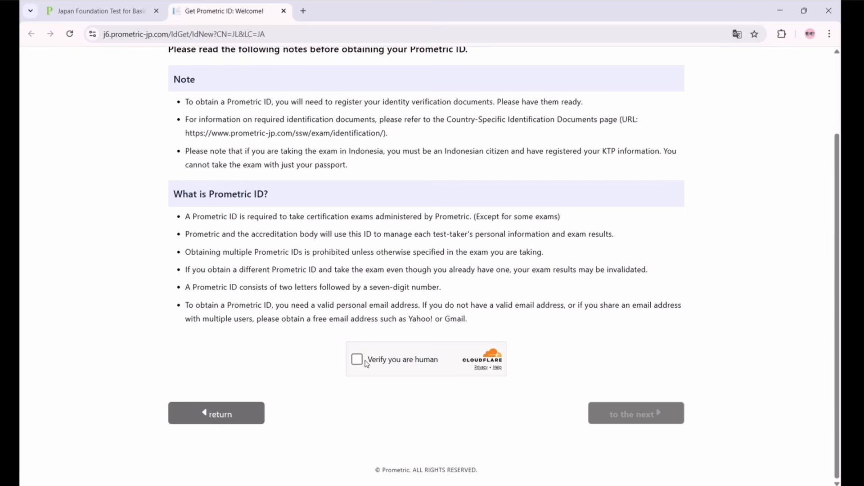
{"action": "left_click", "coordinate": [356, 361]}
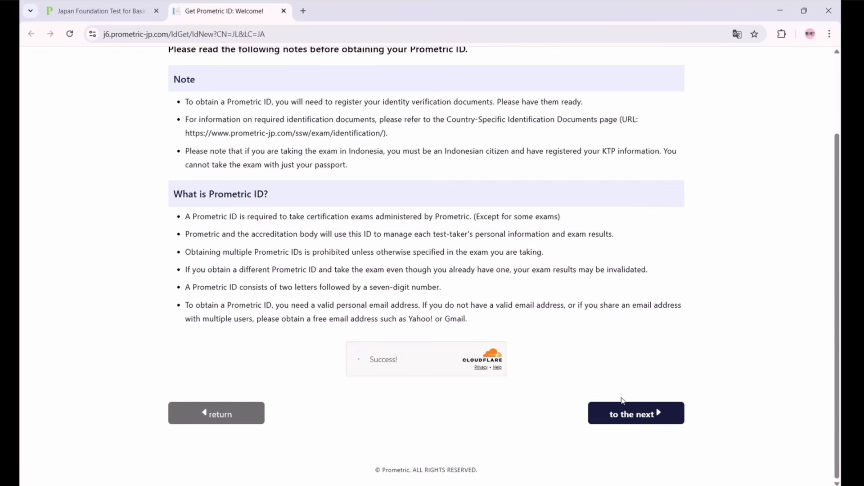
{"action": "left_click", "coordinate": [629, 422]}
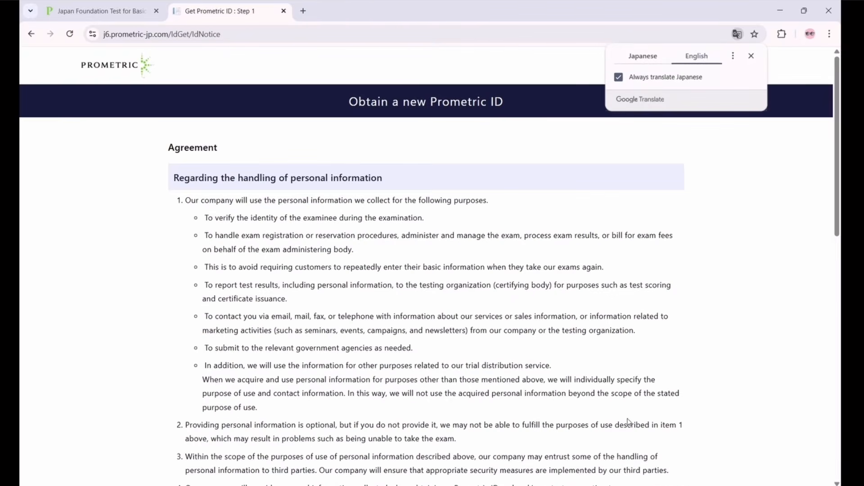
Accept the personal-information handling agreement
{"action": "scroll", "coordinate": [653, 381], "scroll_direction": "down", "scroll_amount": 15}
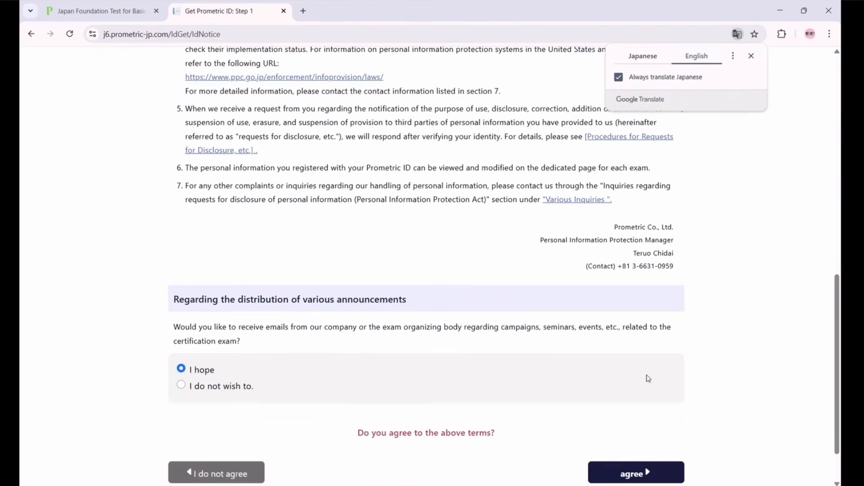
{"action": "scroll", "coordinate": [648, 378], "scroll_direction": "down", "scroll_amount": 2}
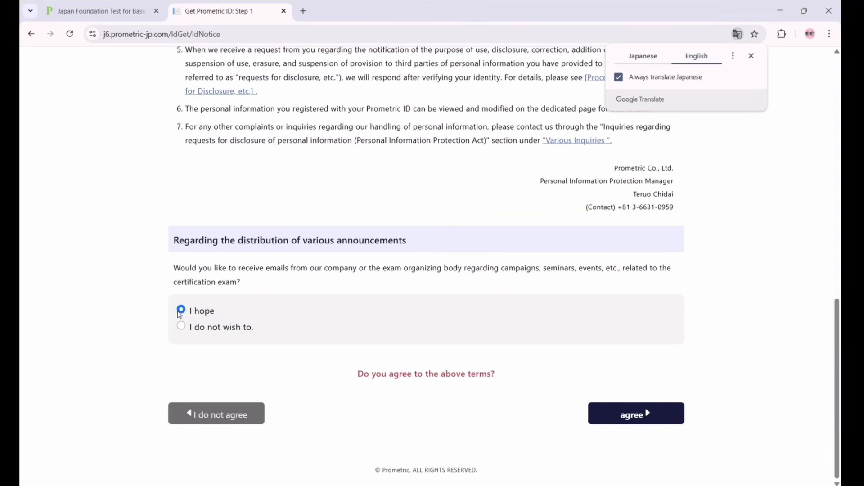
{"action": "left_click", "coordinate": [615, 410]}
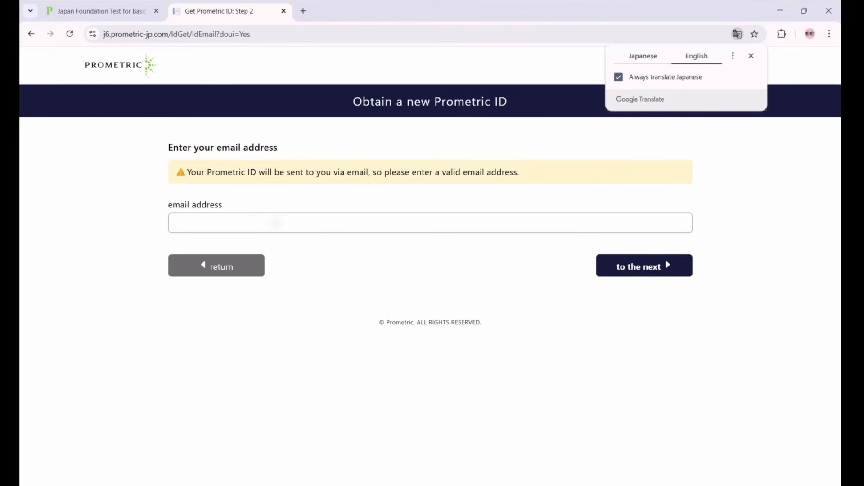
Paste in and submit the email address, then confirm it on the verification page
{"action": "left_click", "coordinate": [270, 230]}
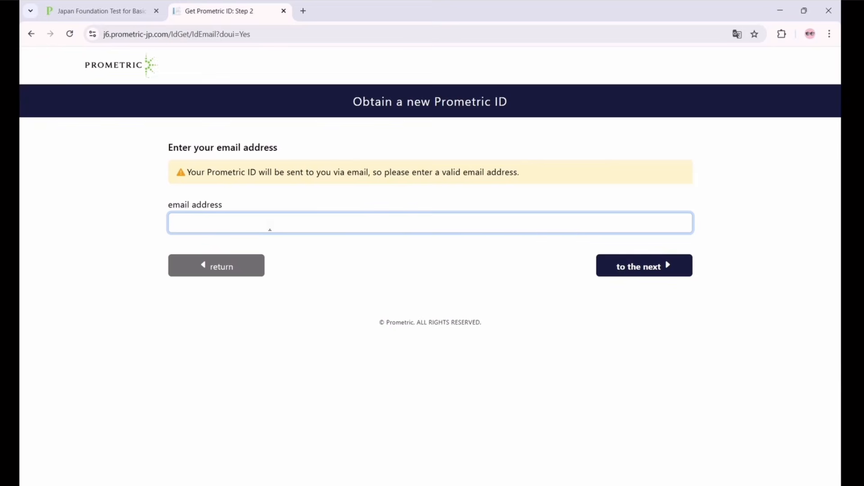
{"action": "key", "text": "ctrl+v"}
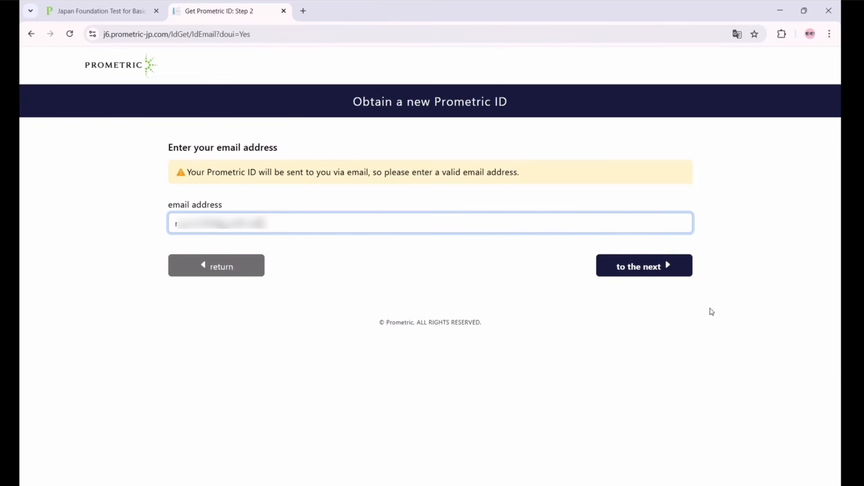
{"action": "left_click", "coordinate": [625, 269]}
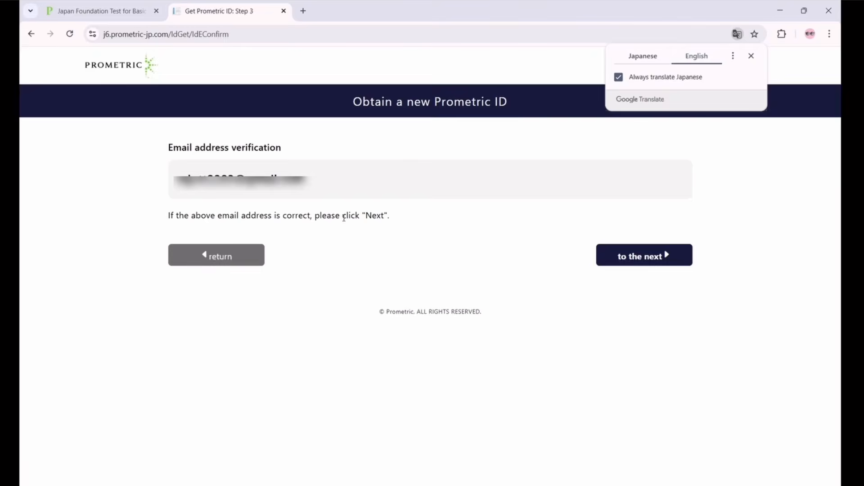
{"action": "left_click", "coordinate": [624, 260]}
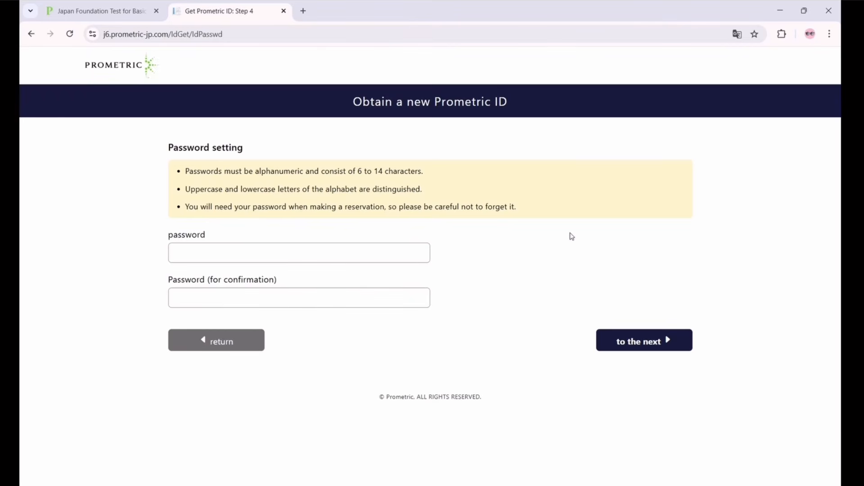
Set a self-chosen password, declining the browser's suggested one, confirm it and submit
{"action": "left_click", "coordinate": [210, 253]}
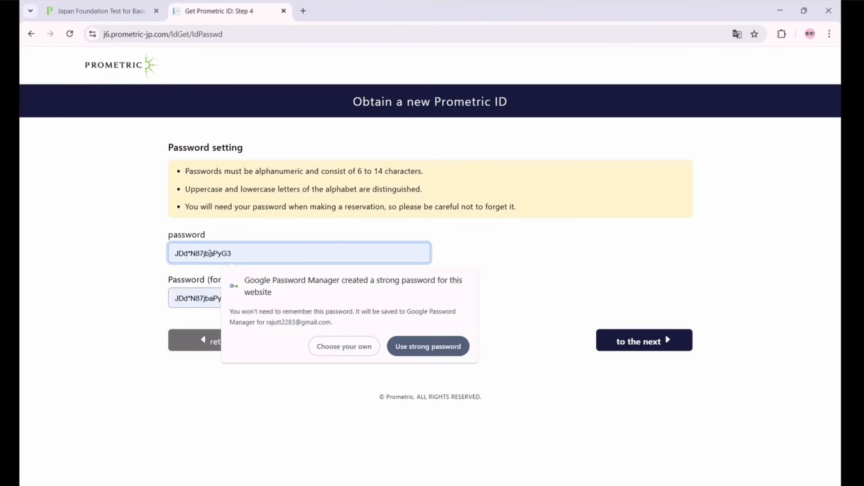
{"action": "left_click", "coordinate": [345, 348]}
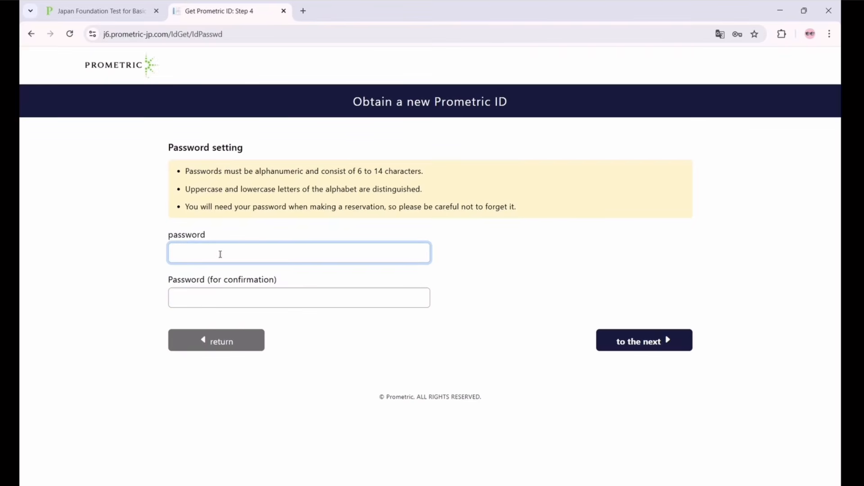
{"action": "type", "text": "••••••••••••"}
{"action": "key", "text": "Tab"}
{"action": "type", "text": "•••••••••••"}
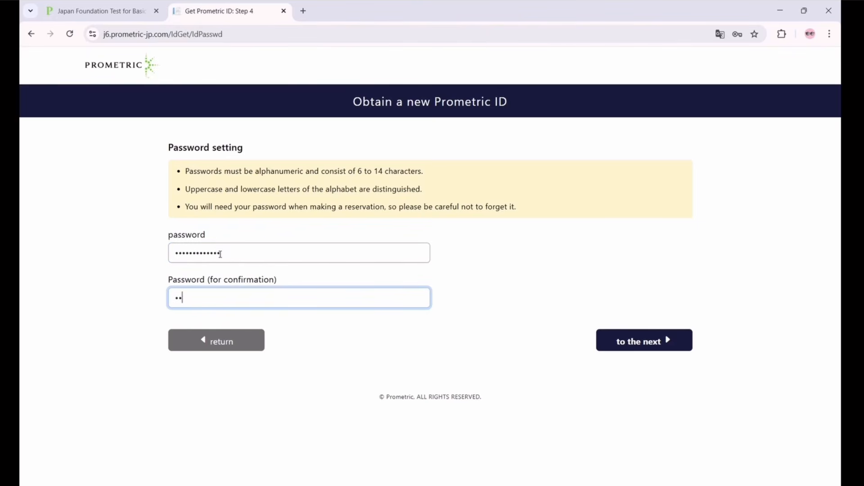
{"action": "type", "text": "•"}
{"action": "left_click", "coordinate": [626, 337]}
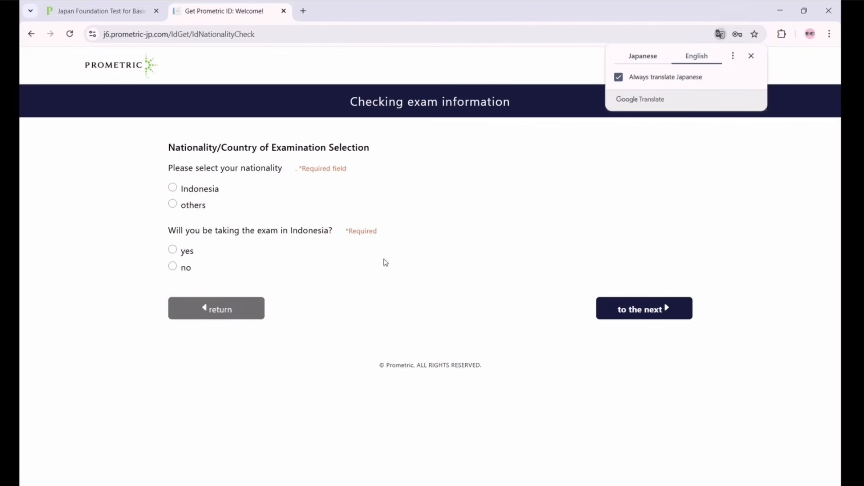
Choose 'others' for nationality and 'no' for testing in Indonesia, then continue
{"action": "left_click", "coordinate": [173, 204]}
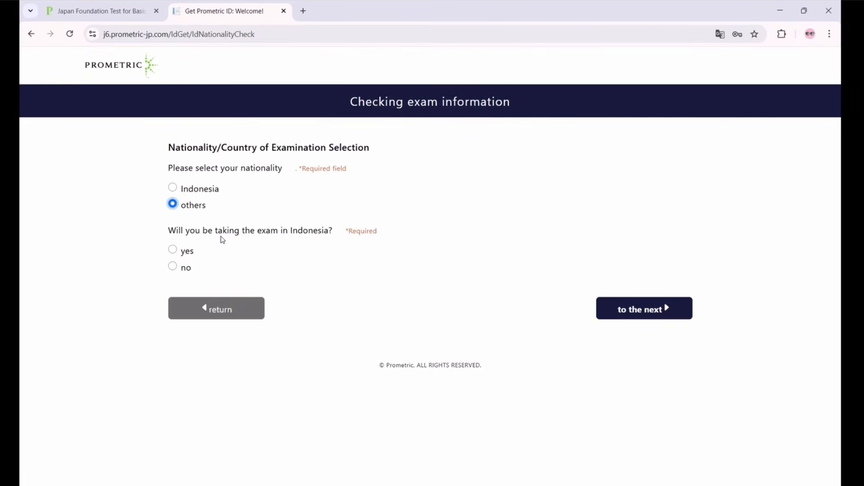
{"action": "left_click", "coordinate": [172, 269]}
{"action": "left_click", "coordinate": [635, 310]}
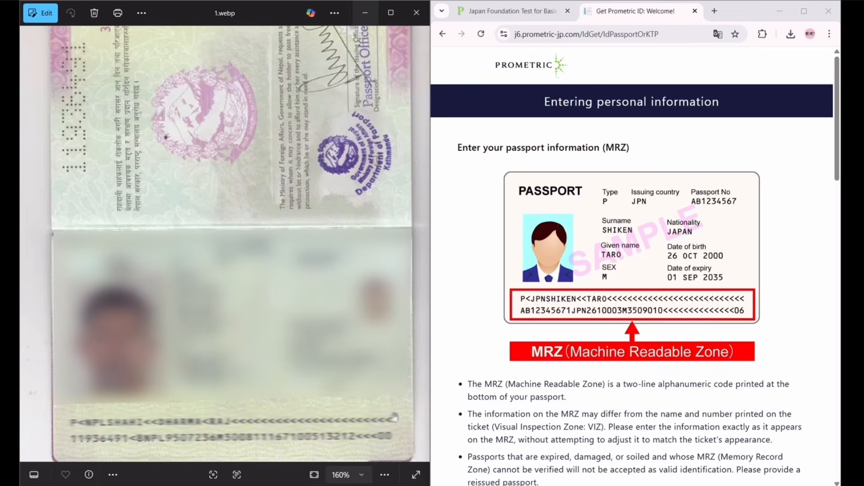
Enter P as the passport document type
{"action": "scroll", "coordinate": [527, 337], "scroll_direction": "down", "scroll_amount": 5}
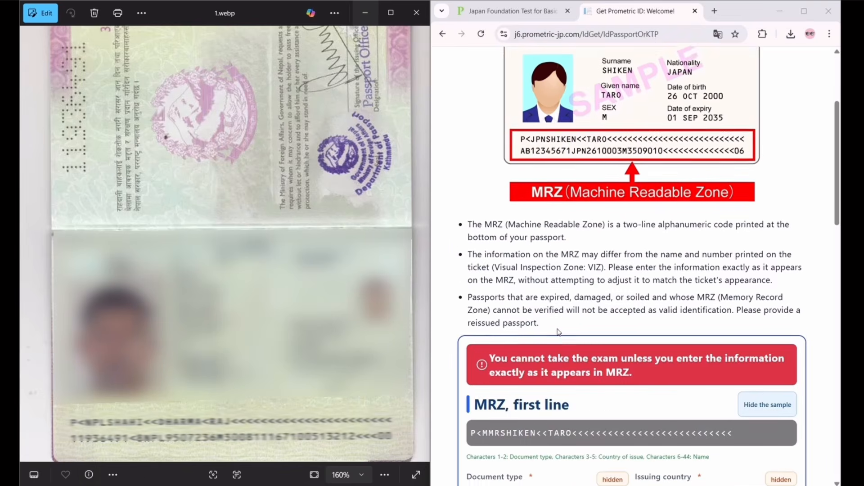
{"action": "scroll", "coordinate": [544, 326], "scroll_direction": "down", "scroll_amount": 3}
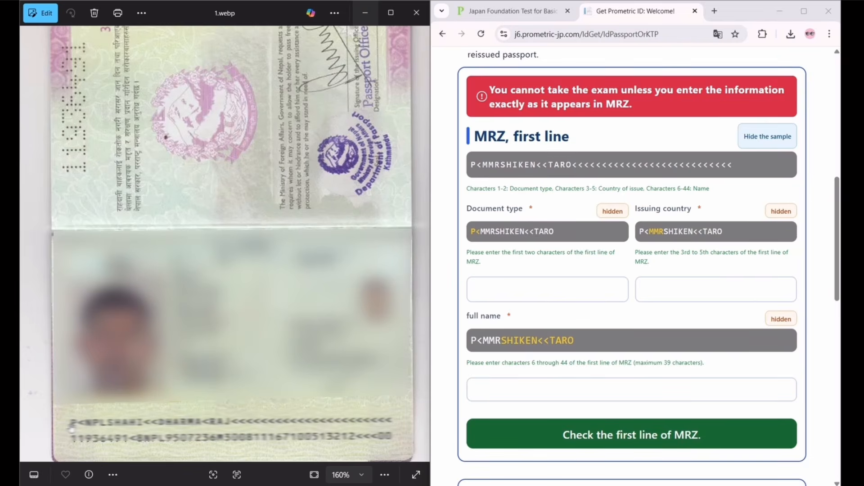
{"action": "left_click", "coordinate": [510, 287]}
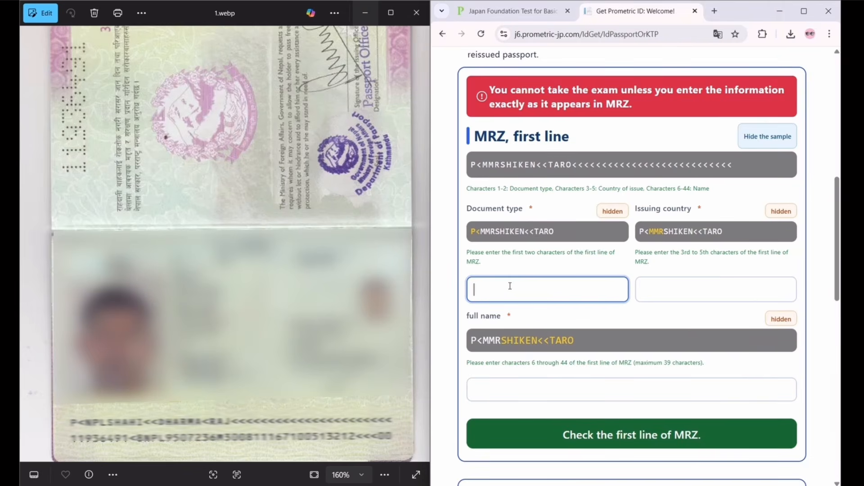
{"action": "type", "text": "P<"}
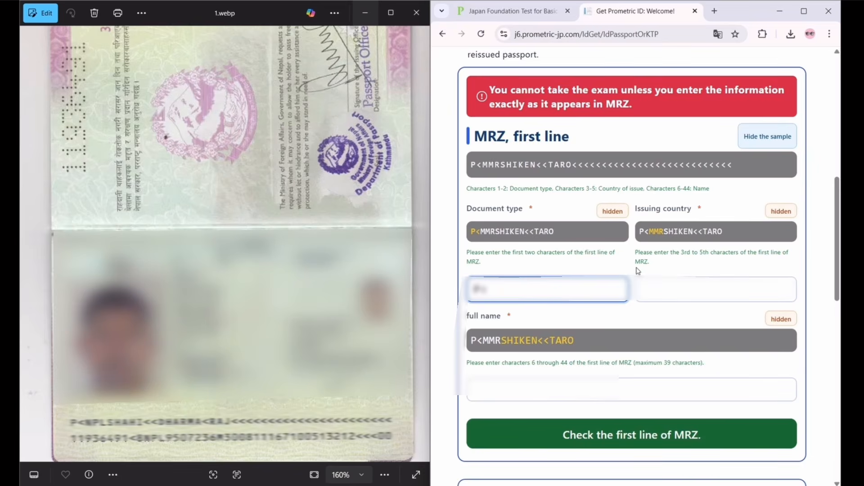
{"action": "left_click", "coordinate": [679, 247]}
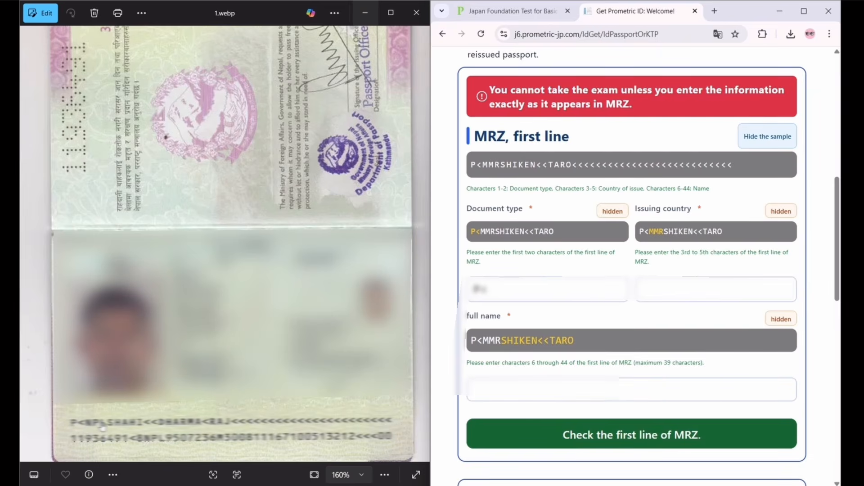
Enter NPL in capitals as the issuing country code
{"action": "left_click", "coordinate": [656, 290]}
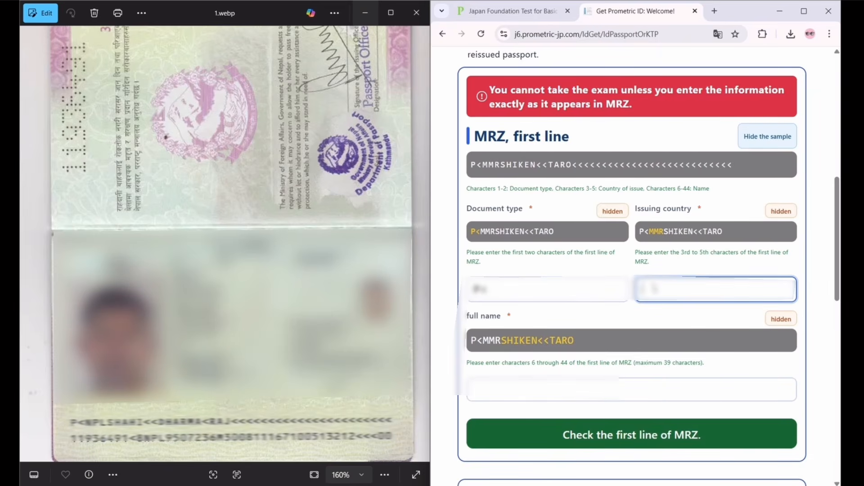
{"action": "key", "text": "Caps_Lock"}
{"action": "type", "text": "N"}
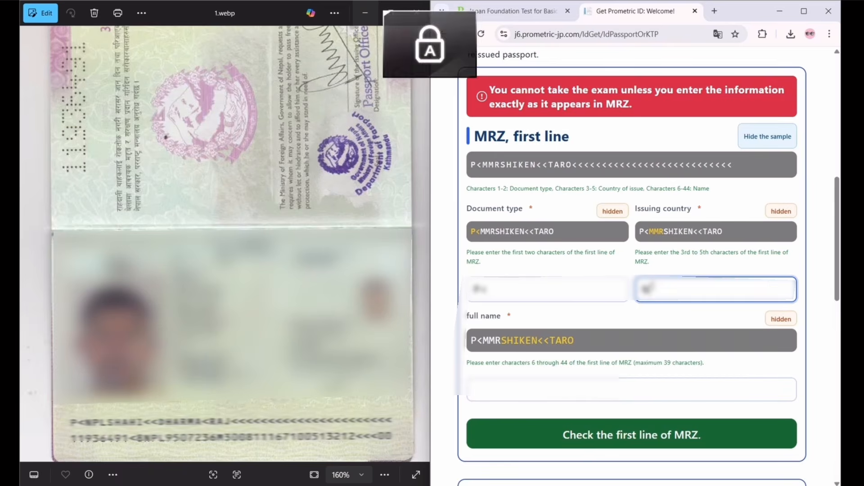
{"action": "type", "text": "PL"}
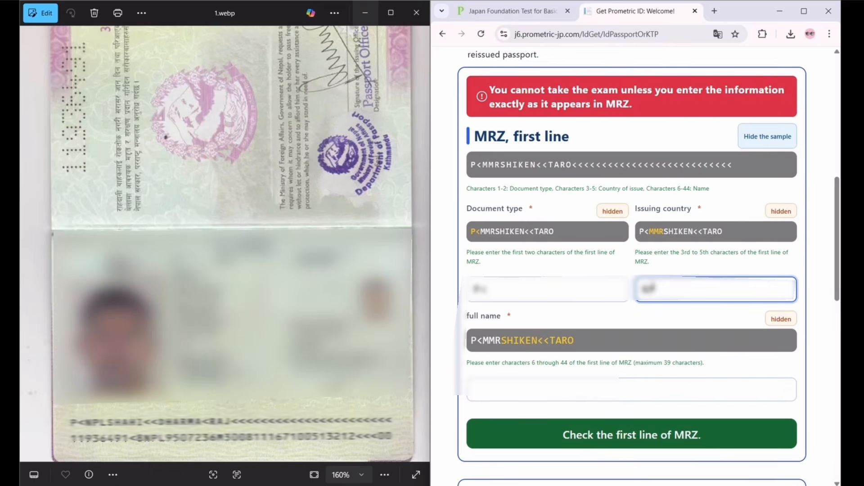
{"action": "key", "text": "Caps_Lock"}
{"action": "left_click", "coordinate": [627, 299]}
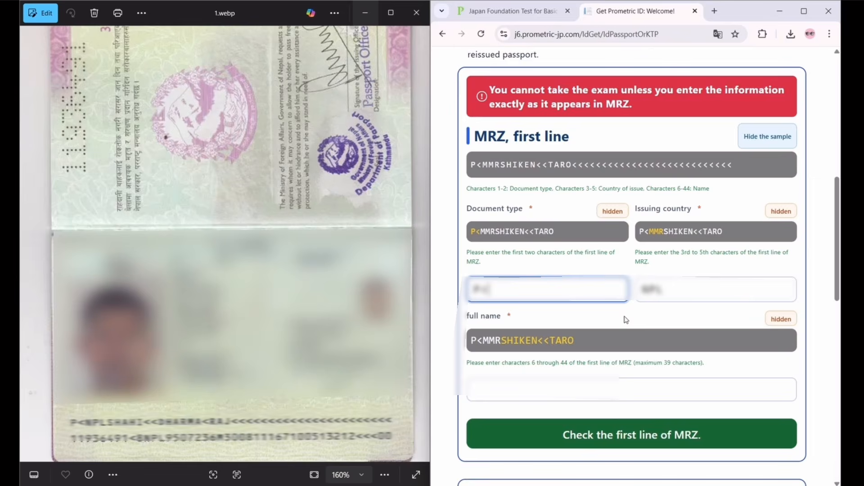
Type the holder's name in capitals in MRZ format and run the first-line check
{"action": "scroll", "coordinate": [626, 320], "scroll_direction": "down", "scroll_amount": 2}
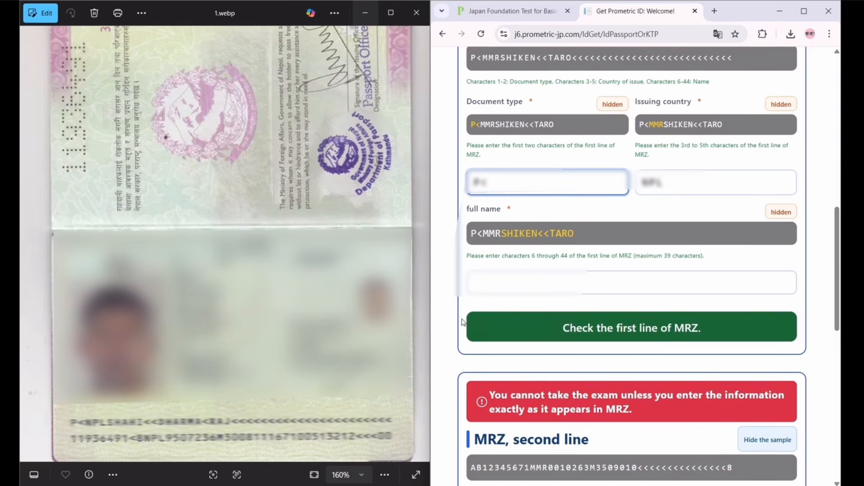
{"action": "left_click", "coordinate": [507, 283]}
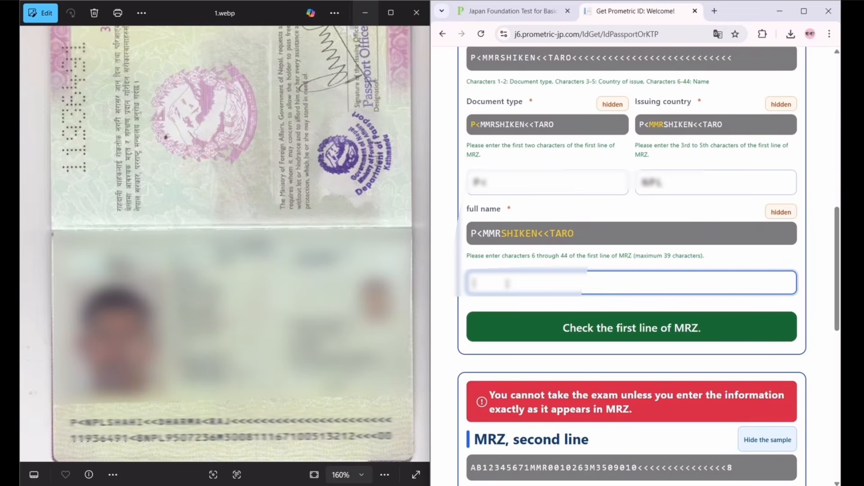
{"action": "key", "text": "Caps_Lock"}
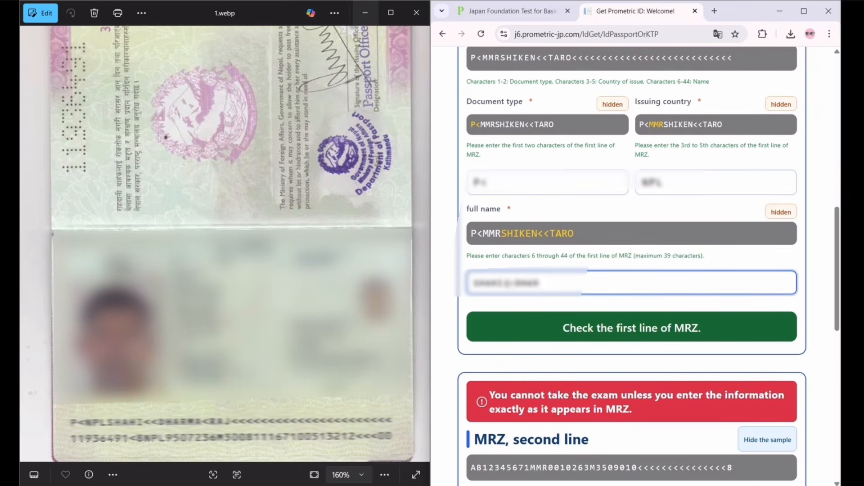
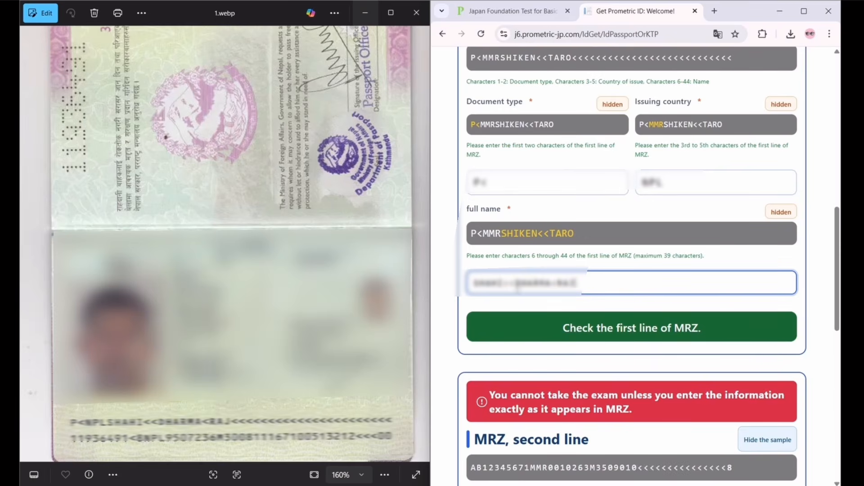
{"action": "left_click", "coordinate": [624, 336]}
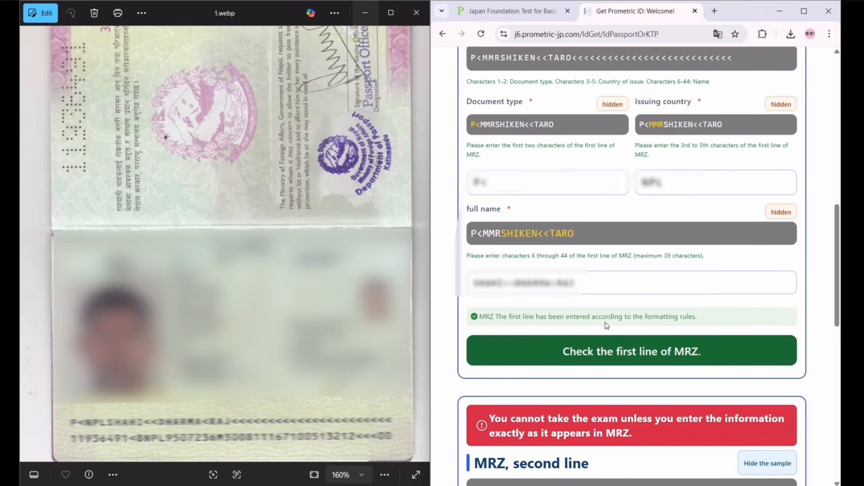
Enter the passport number with check digit, nationality NPL and the date of birth
{"action": "scroll", "coordinate": [608, 333], "scroll_direction": "down", "scroll_amount": 7}
{"action": "left_click", "coordinate": [514, 311]}
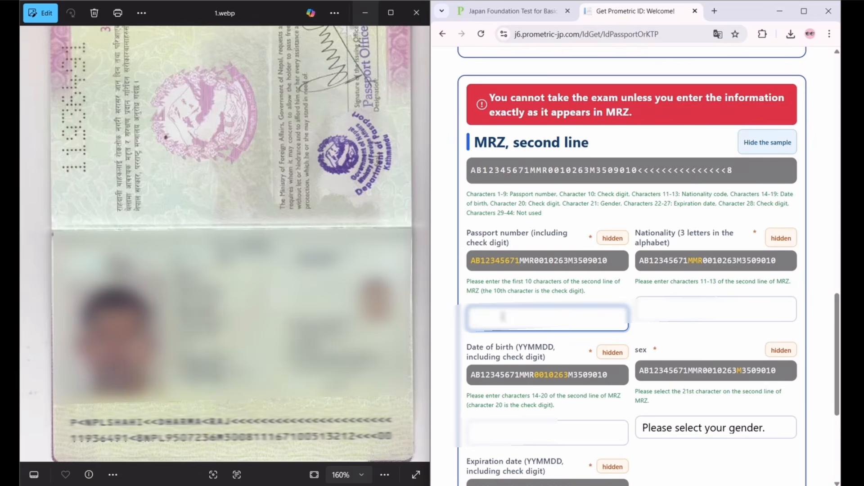
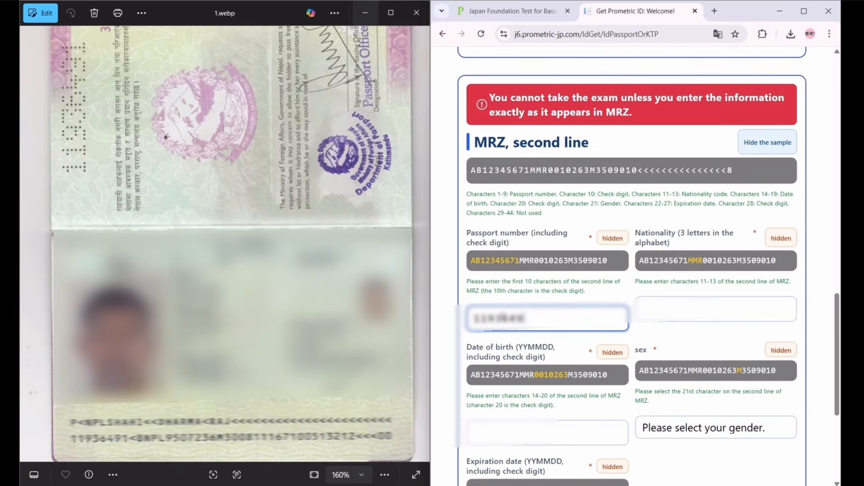
{"action": "left_click", "coordinate": [694, 302]}
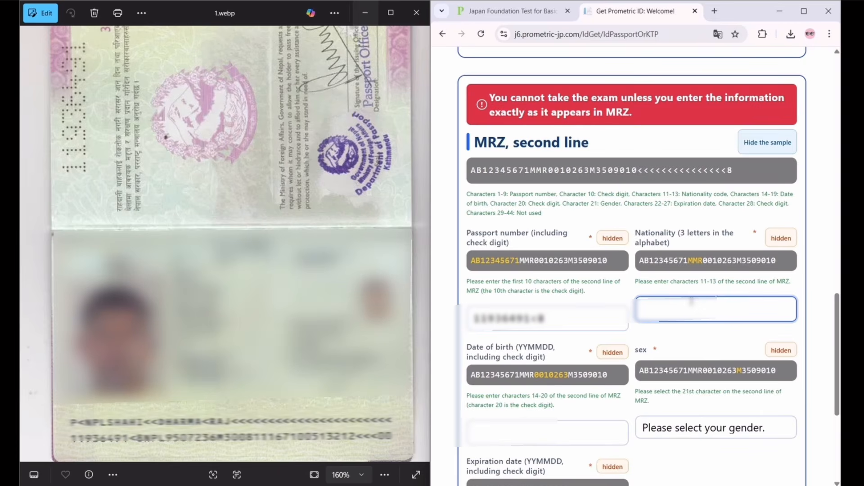
{"action": "type", "text": "NPL"}
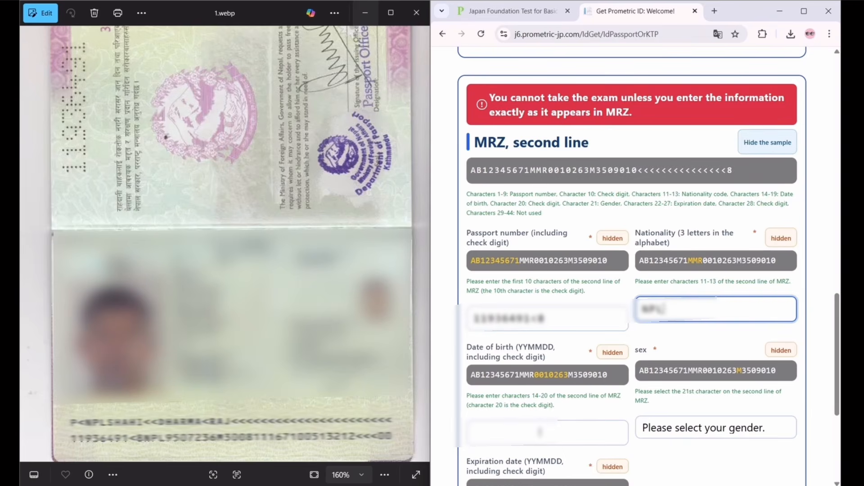
{"action": "left_click", "coordinate": [540, 432]}
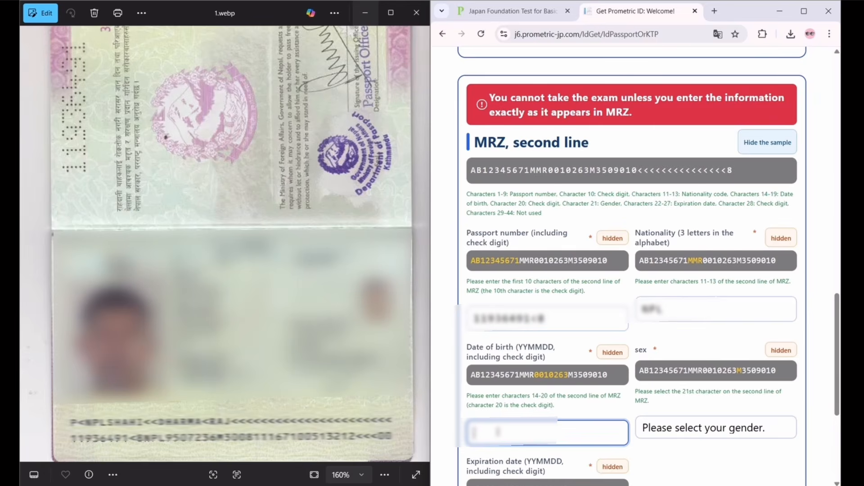
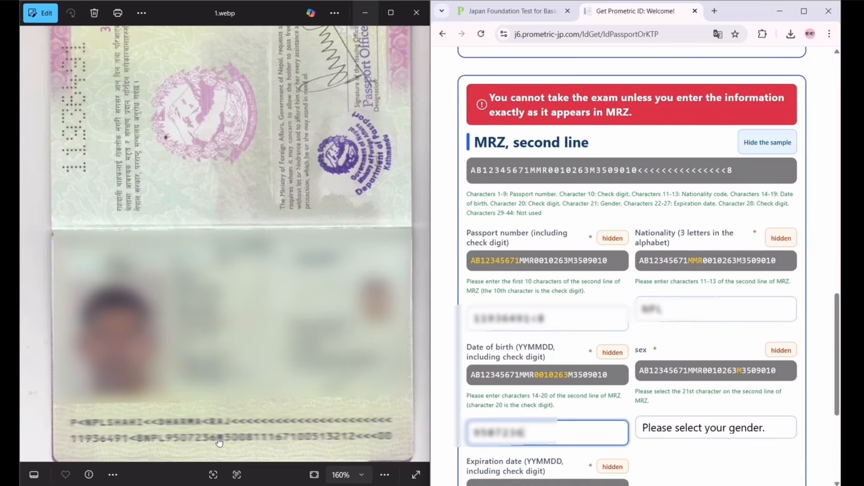
Set sex to M: Male, enter the expiration date and run the second-line check
{"action": "left_click", "coordinate": [683, 427]}
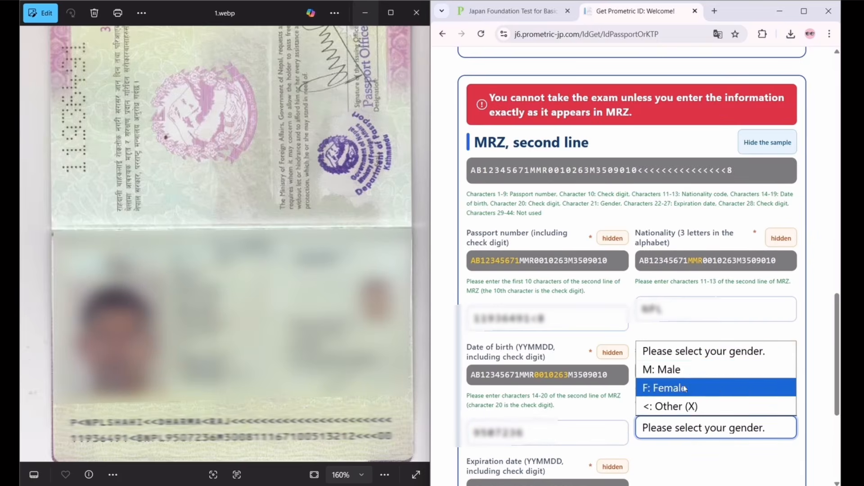
{"action": "left_click", "coordinate": [661, 368]}
{"action": "scroll", "coordinate": [672, 383], "scroll_direction": "down", "scroll_amount": 5}
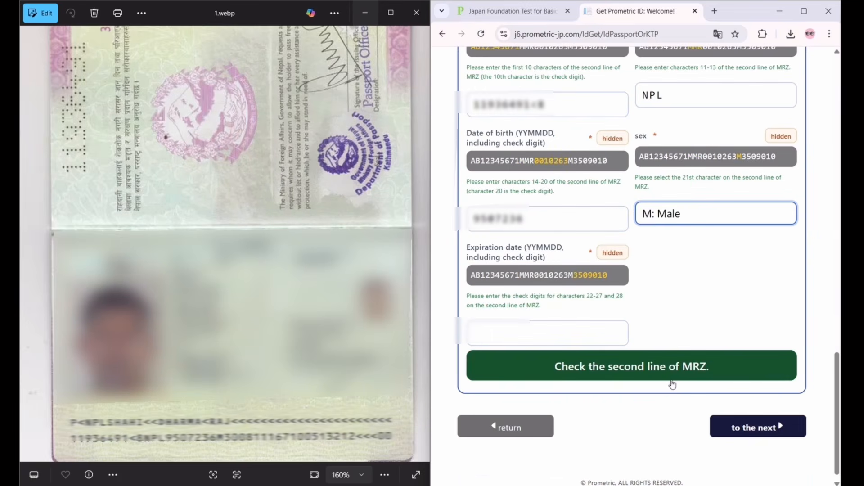
{"action": "key", "text": "Tab"}
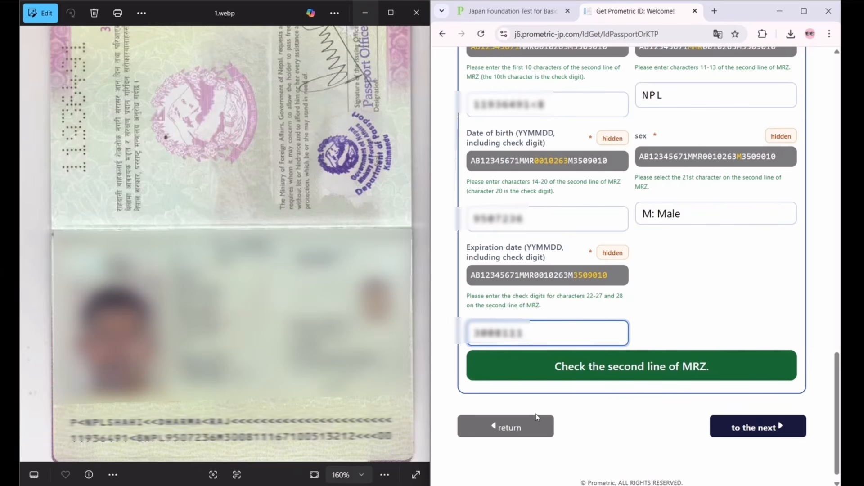
{"action": "left_click", "coordinate": [604, 377]}
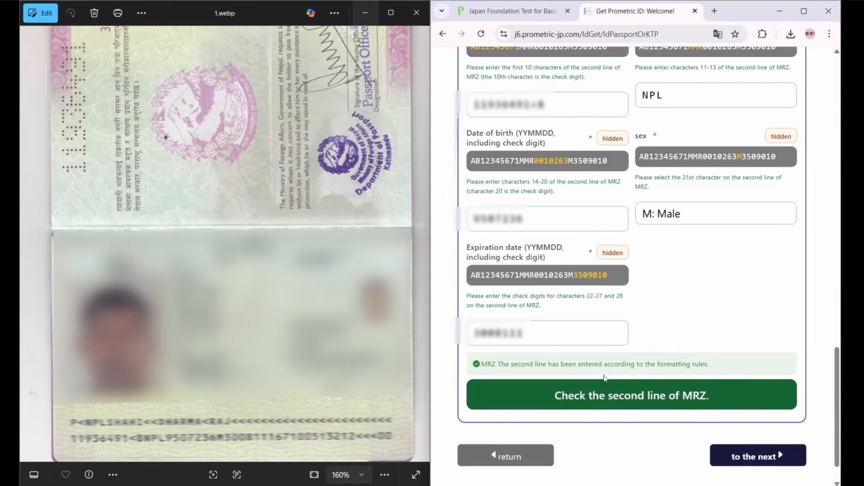
Submit the MRZ details and maximize the browser to review the confirmation page
{"action": "left_click", "coordinate": [749, 456]}
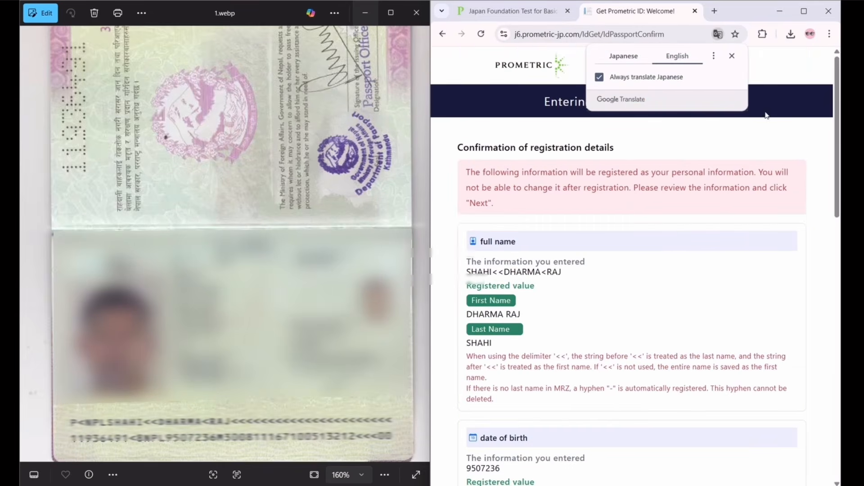
{"action": "left_click", "coordinate": [805, 14]}
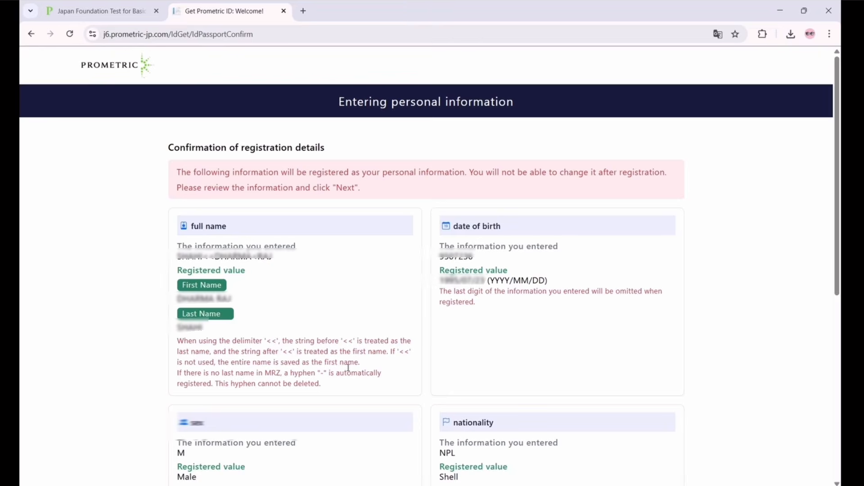
{"action": "scroll", "coordinate": [348, 368], "scroll_direction": "down", "scroll_amount": 7}
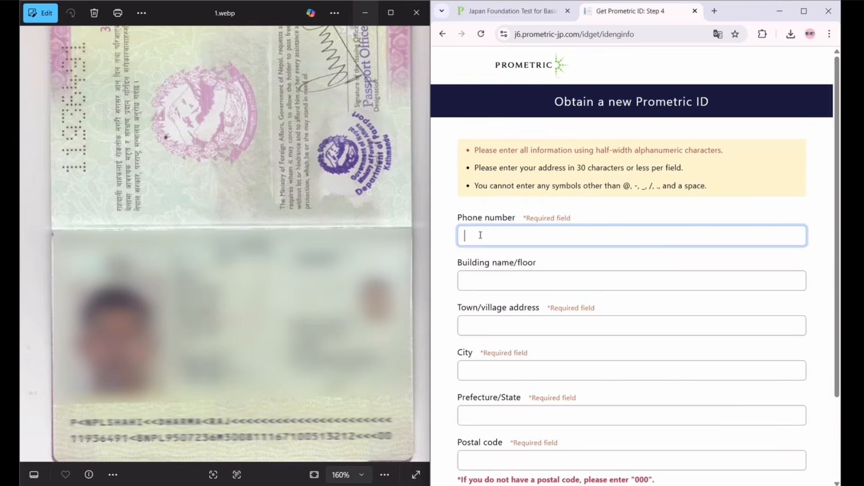
Enter the phone number, then the town/village and city address fields
{"action": "type", "text": "9"}
{"action": "left_click", "coordinate": [504, 327]}
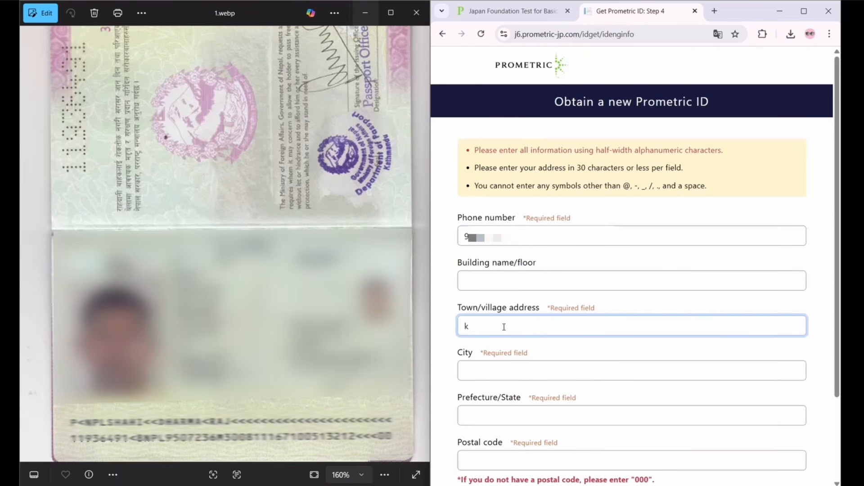
{"action": "key", "text": "BackSpace"}
{"action": "key", "text": "Caps_Lock"}
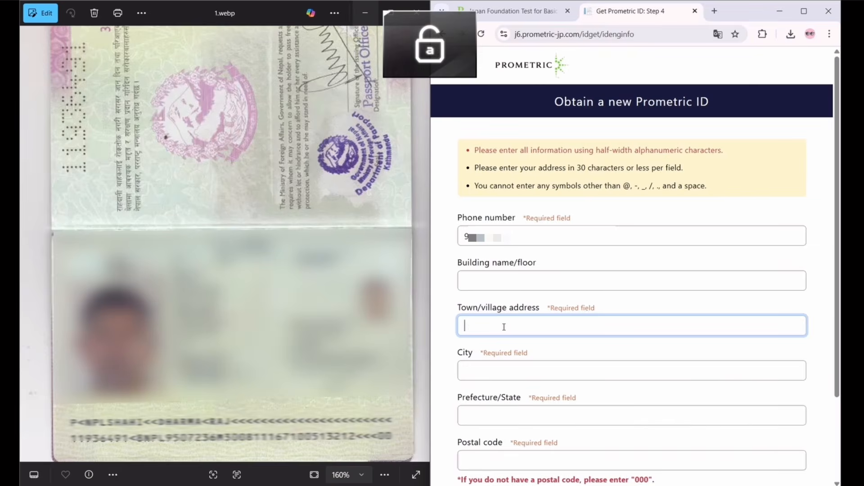
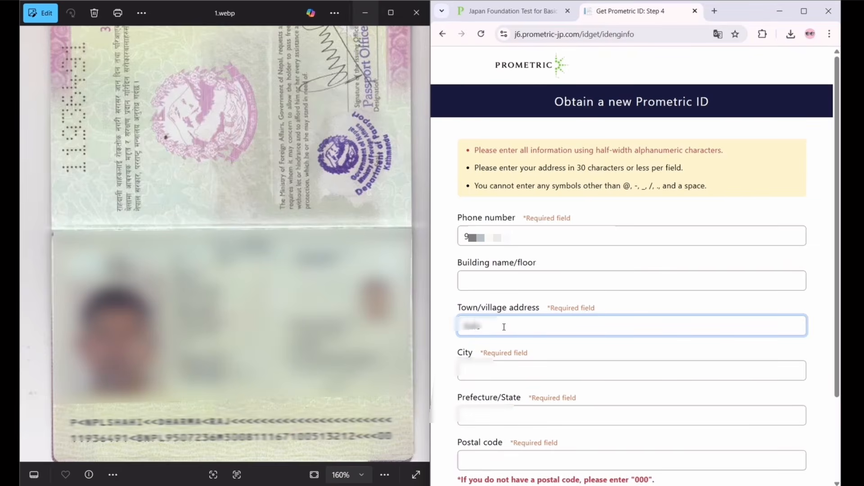
{"action": "key", "text": "Tab"}
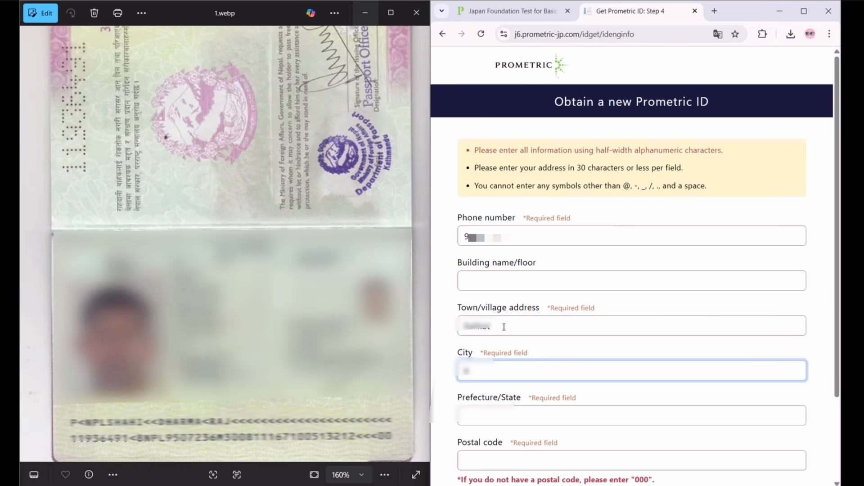
Enter the prefecture/state and postal code 000, then submit for confirmation
{"action": "left_click", "coordinate": [487, 413]}
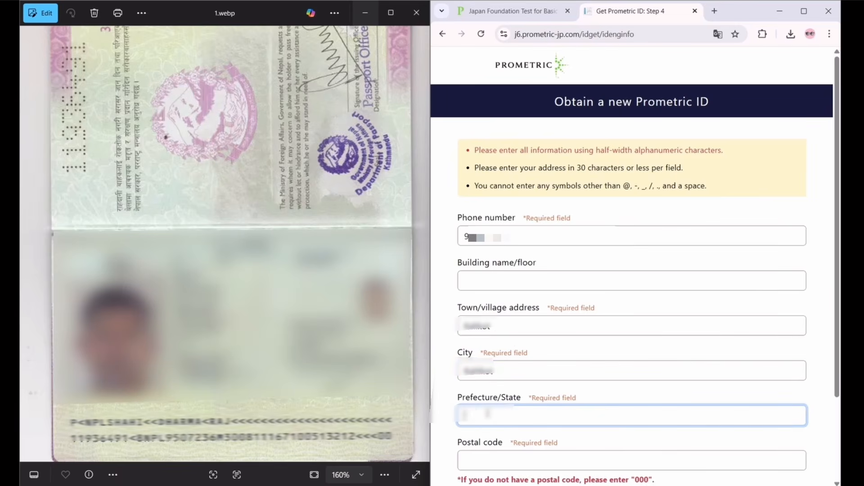
{"action": "type", "text": "Karnali"}
{"action": "left_click", "coordinate": [502, 460]}
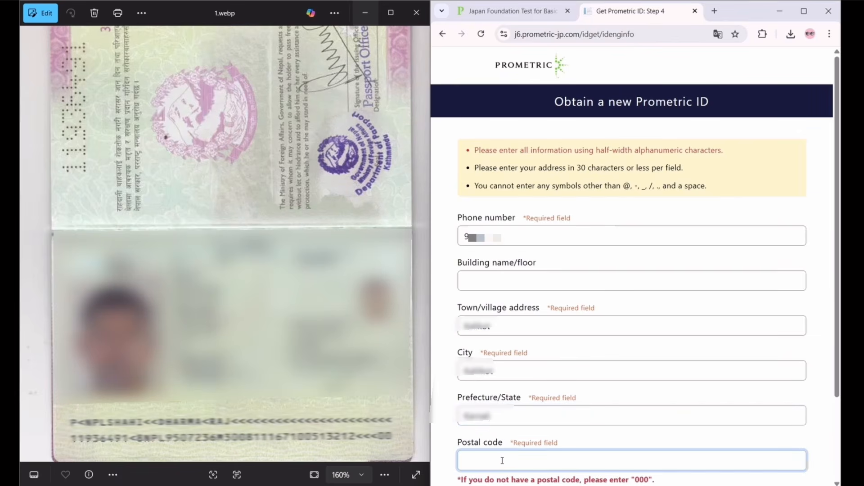
{"action": "type", "text": "000"}
{"action": "scroll", "coordinate": [675, 405], "scroll_direction": "down", "scroll_amount": 3}
{"action": "left_click", "coordinate": [721, 414]}
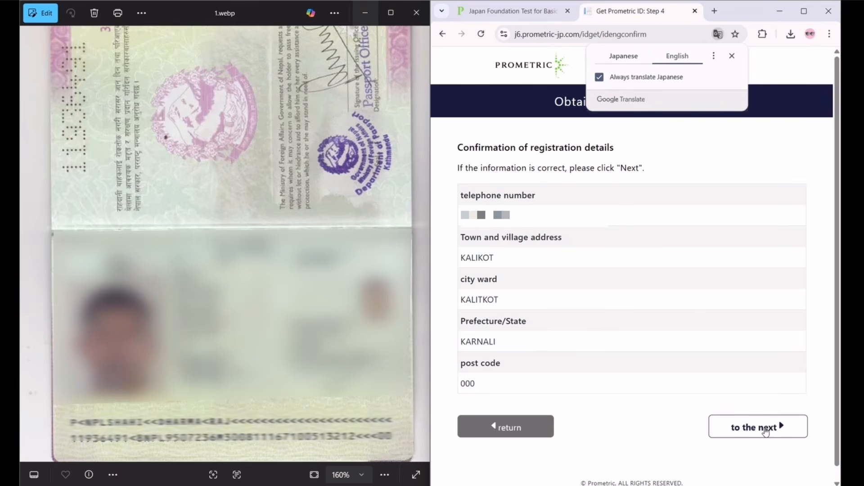
Confirm the registration so the new Prometric ID is emailed, then start a new browser tab
{"action": "left_click", "coordinate": [766, 431]}
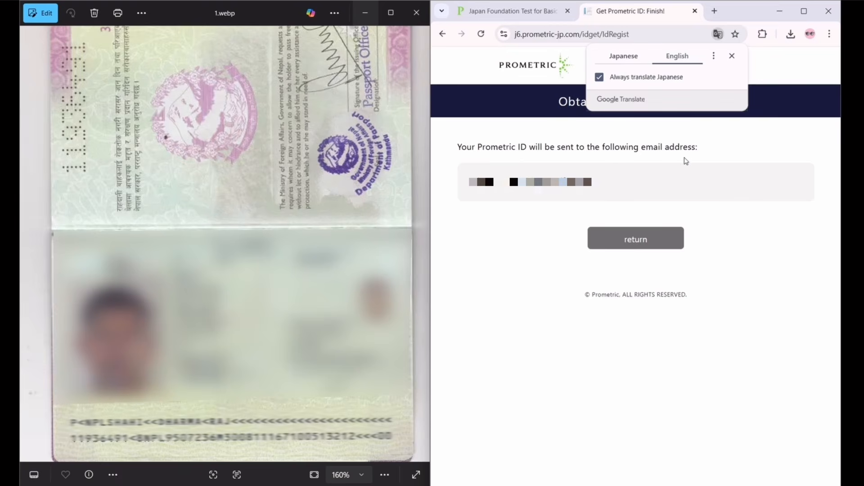
{"action": "left_click", "coordinate": [715, 11]}
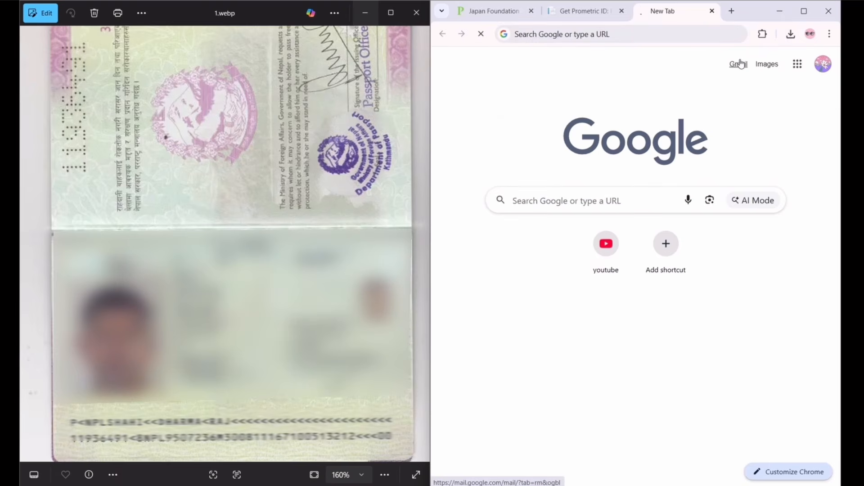
Open the Prometric ID Notification email in Gmail, copy the new ID, and follow the Specified Skilled Worker Tests portal link
{"action": "left_click", "coordinate": [740, 64]}
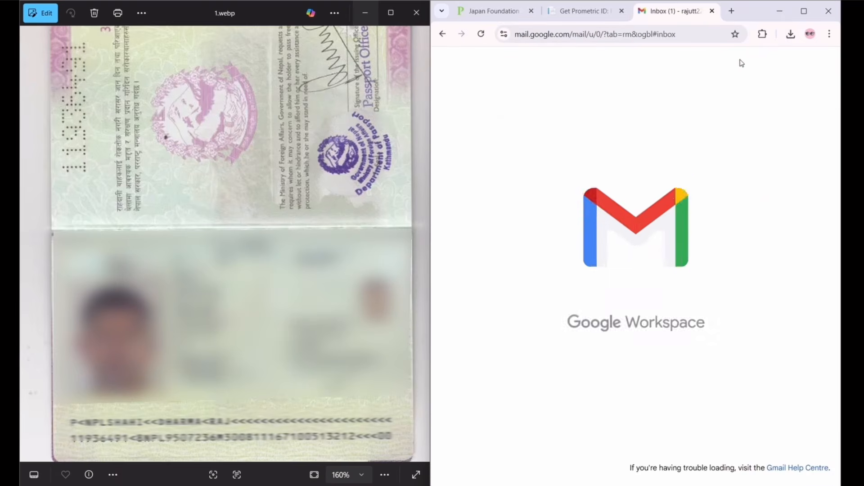
{"action": "left_click", "coordinate": [685, 152]}
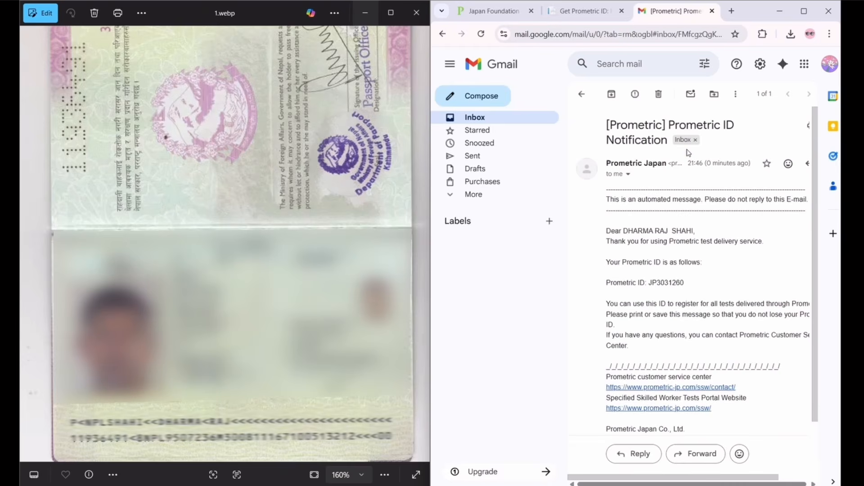
{"action": "double_click", "coordinate": [661, 284]}
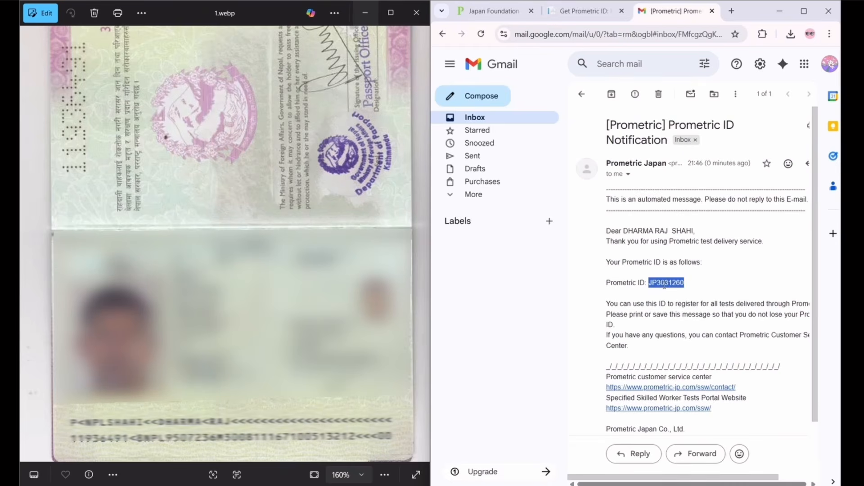
{"action": "left_click", "coordinate": [659, 408]}
{"action": "left_click", "coordinate": [820, 65]}
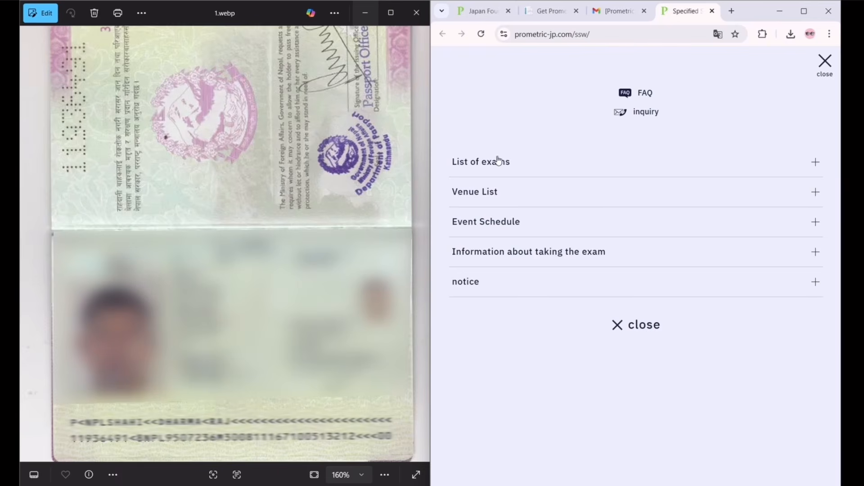
Go from List of exams to Japanese Language Proficiency Test, then JFT-Basic, and open its Log in / Reservation / Change screen
{"action": "left_click", "coordinate": [481, 173]}
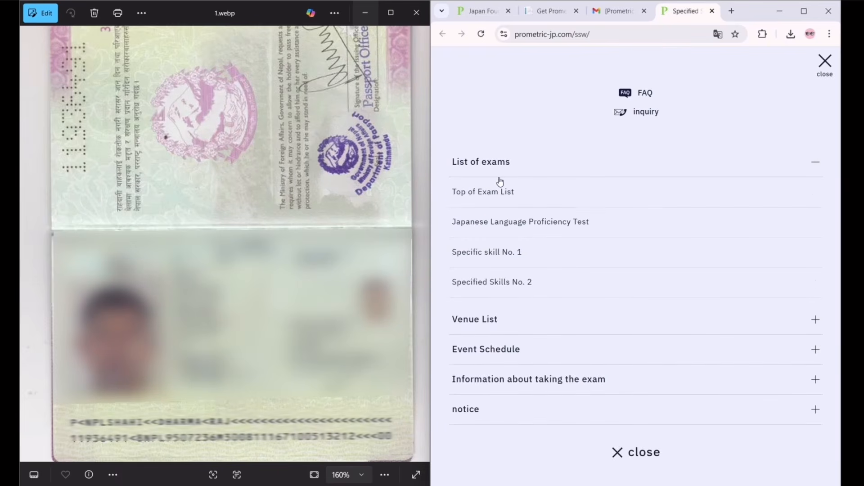
{"action": "left_click", "coordinate": [518, 222]}
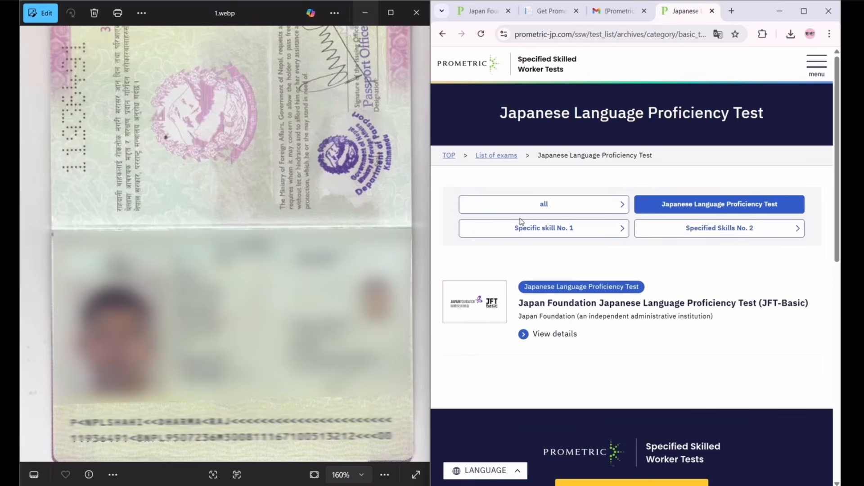
{"action": "left_click", "coordinate": [535, 322]}
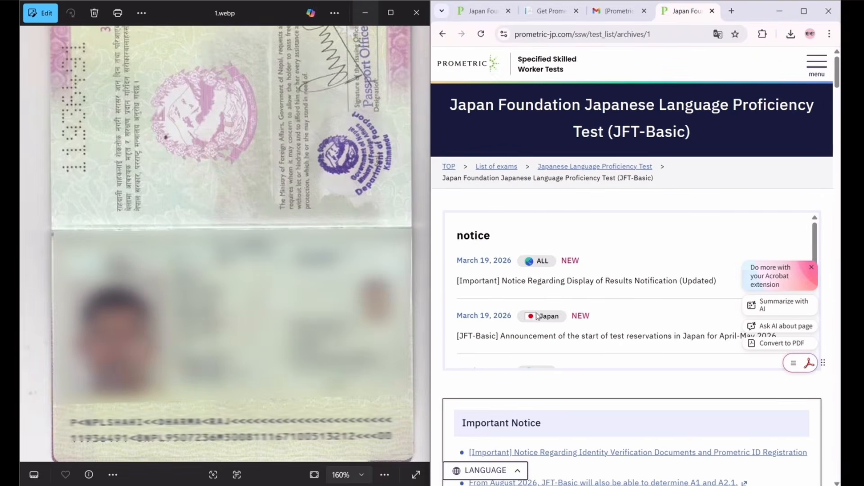
{"action": "scroll", "coordinate": [654, 320], "scroll_direction": "down", "scroll_amount": 3}
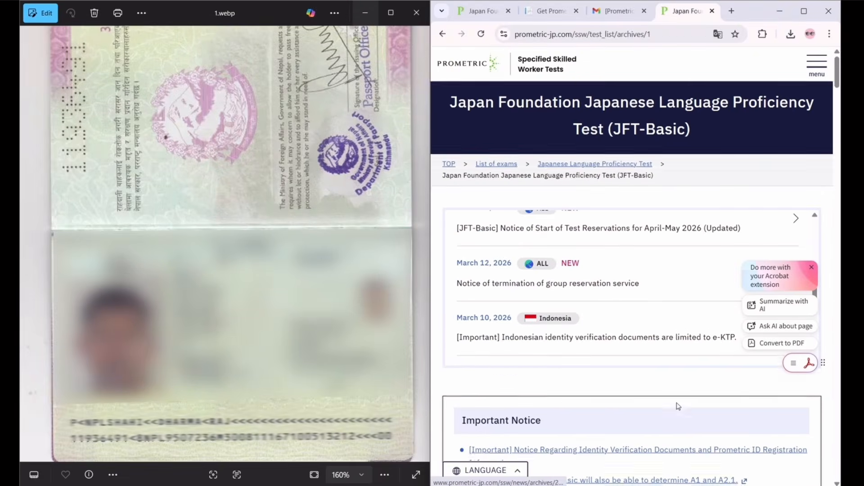
{"action": "scroll", "coordinate": [676, 405], "scroll_direction": "down", "scroll_amount": 8}
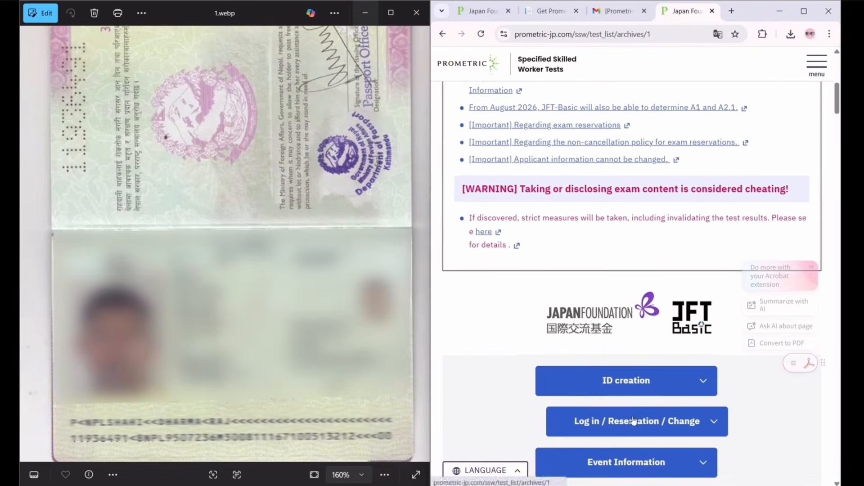
{"action": "scroll", "coordinate": [634, 418], "scroll_direction": "down", "scroll_amount": 2}
{"action": "left_click", "coordinate": [627, 317]}
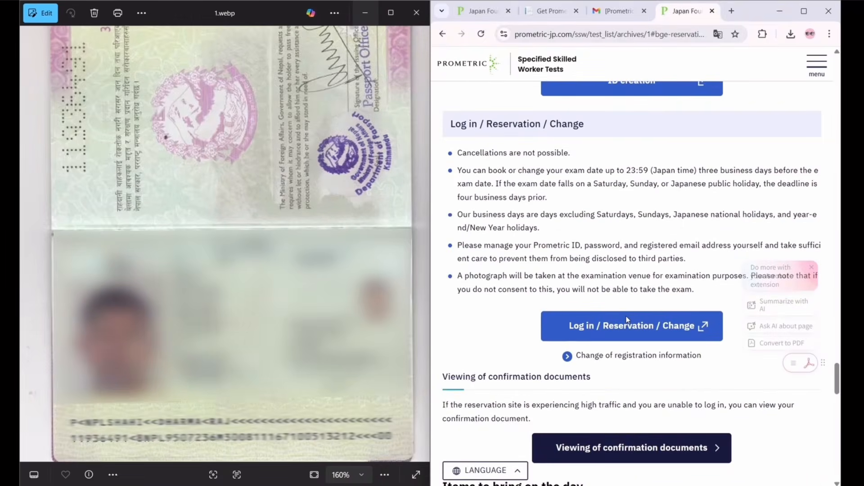
{"action": "left_click", "coordinate": [627, 319]}
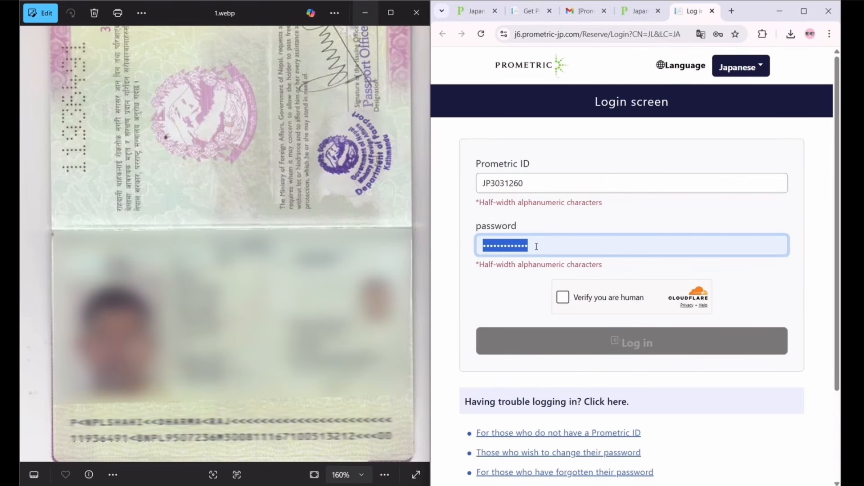
Log in with the new Prometric ID and account password, pass the human check, and save the password in the browser
{"action": "type", "text": "••••••••••••"}
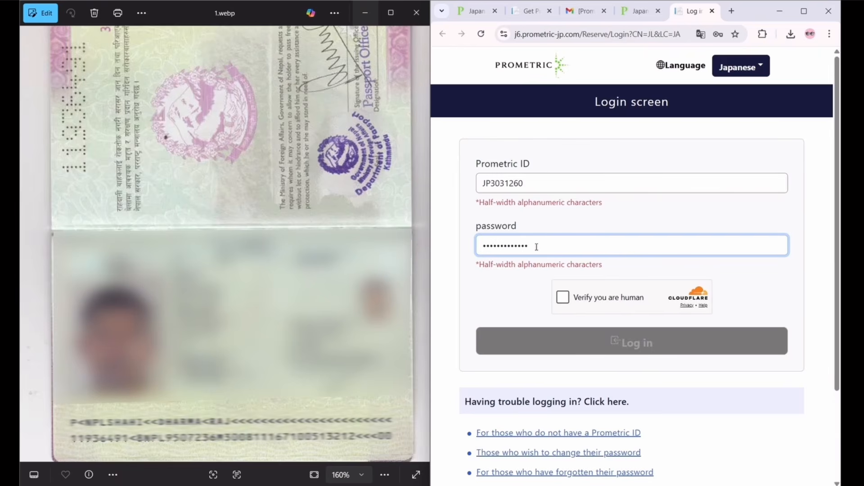
{"action": "left_click", "coordinate": [565, 299]}
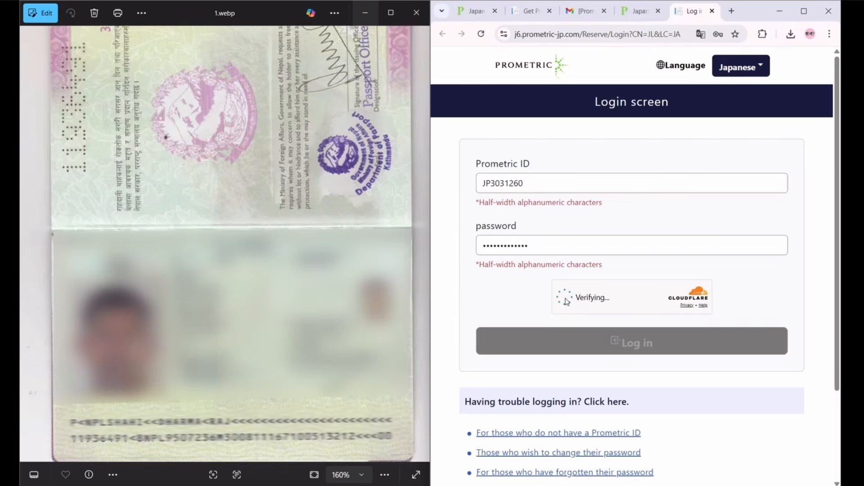
{"action": "left_click", "coordinate": [630, 344]}
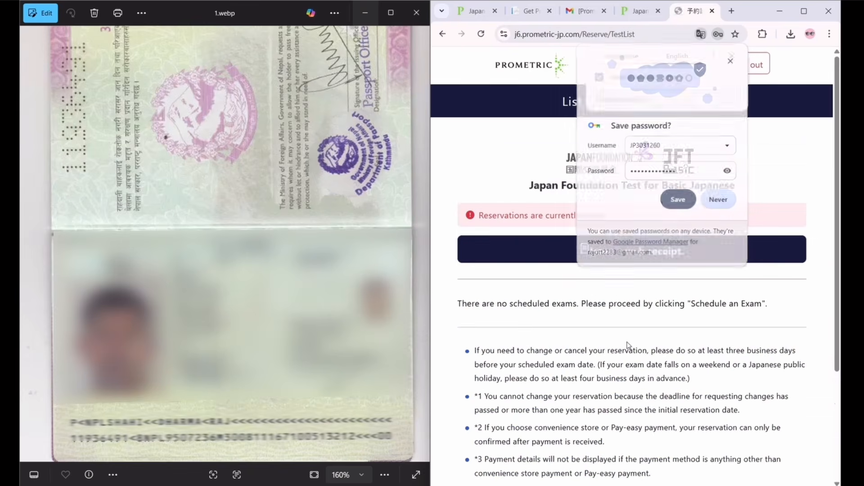
{"action": "left_click", "coordinate": [677, 200]}
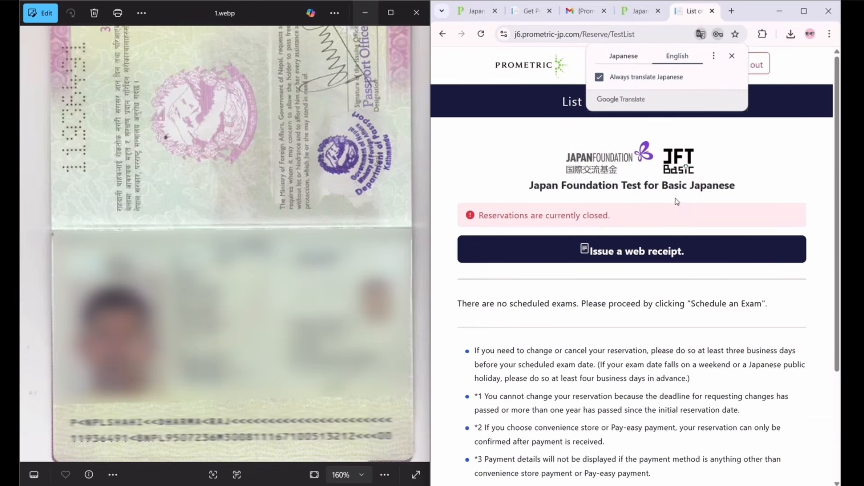
{"action": "left_click", "coordinate": [804, 11]}
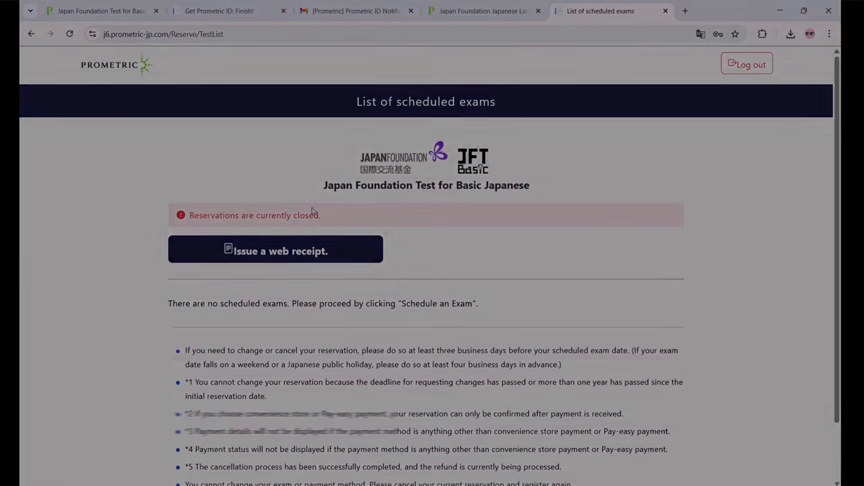
{"action": "scroll", "coordinate": [490, 288], "scroll_direction": "down", "scroll_amount": 2}
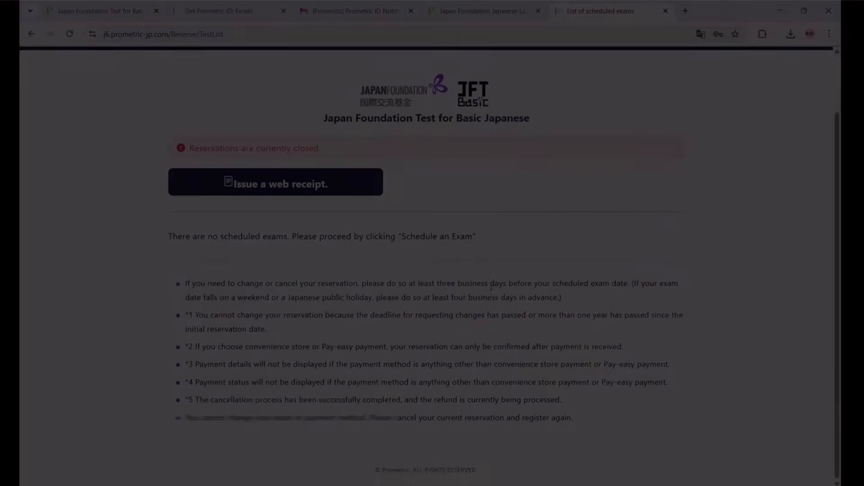